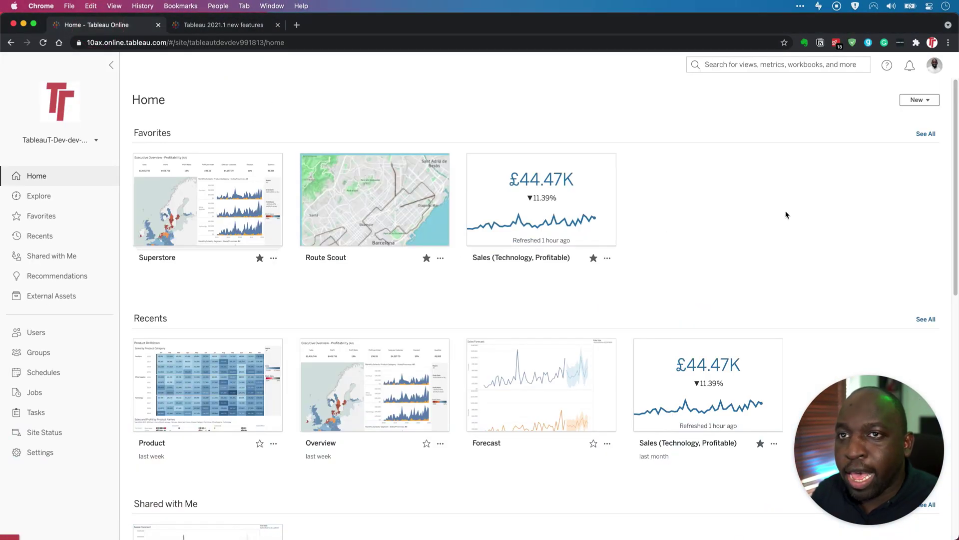
- Mark the comment-mention notification as read and reopen its options menu
click(910, 66)
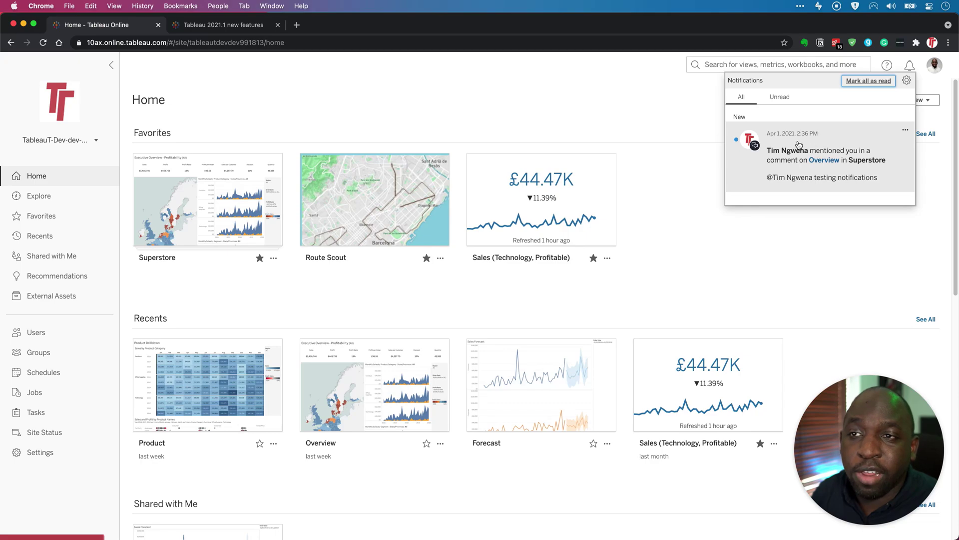
click(905, 131)
click(869, 144)
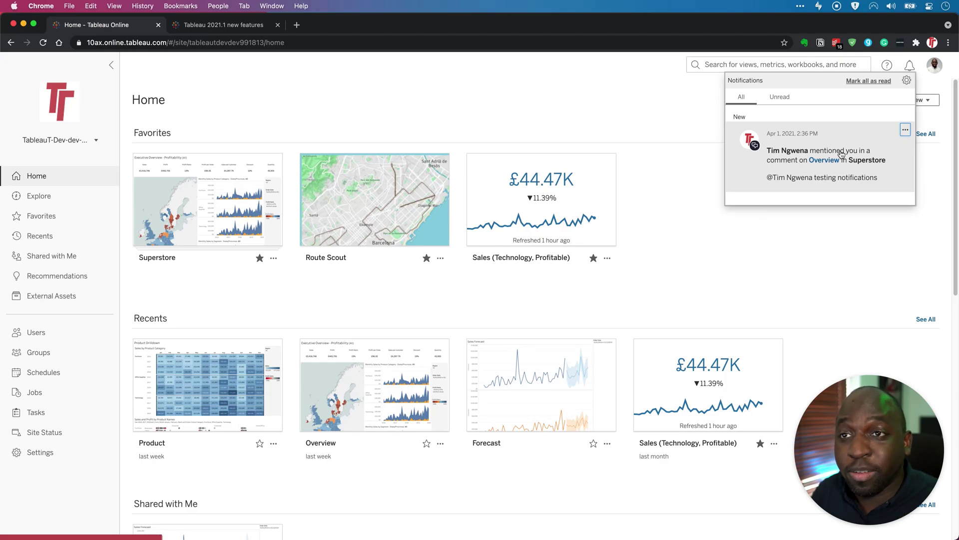
click(906, 130)
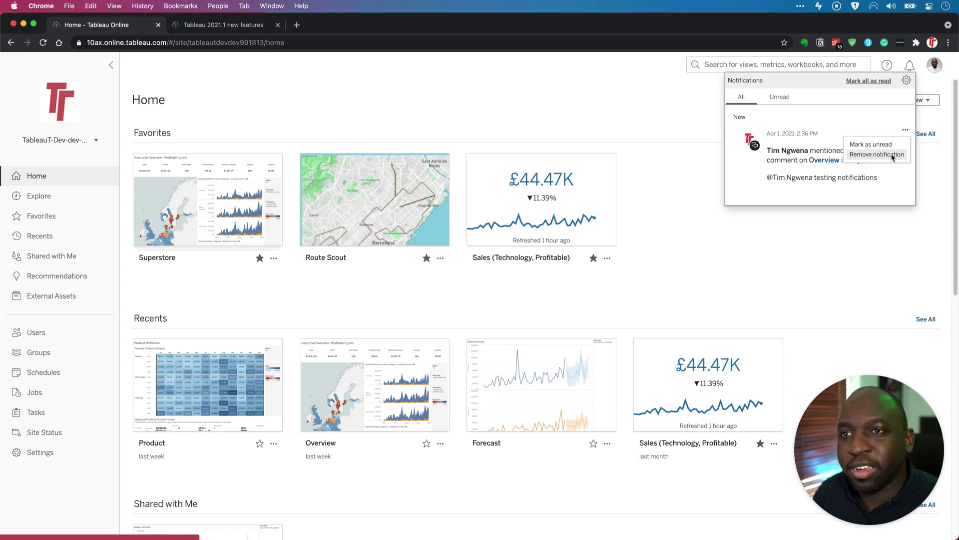
- Check the Unread filter, return to All, and mark the mention notification as unread
click(783, 102)
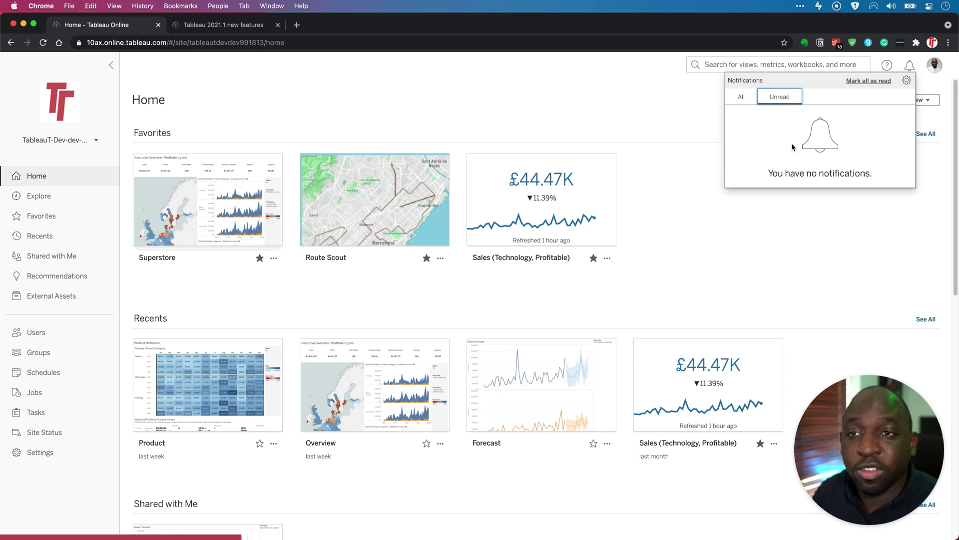
click(743, 99)
click(904, 130)
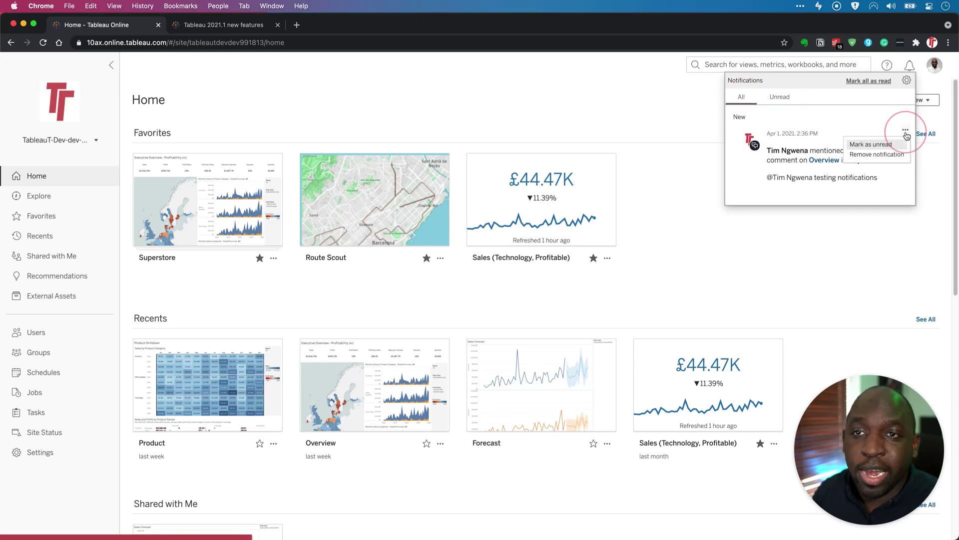
click(889, 145)
- In the Unread view, mark the mention read again so the list shows no notifications
click(777, 99)
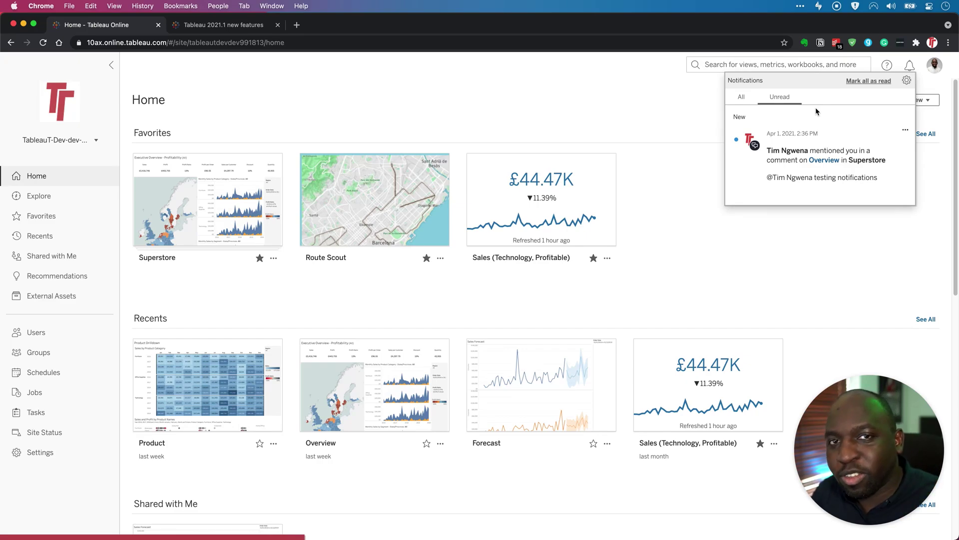
click(905, 130)
click(889, 143)
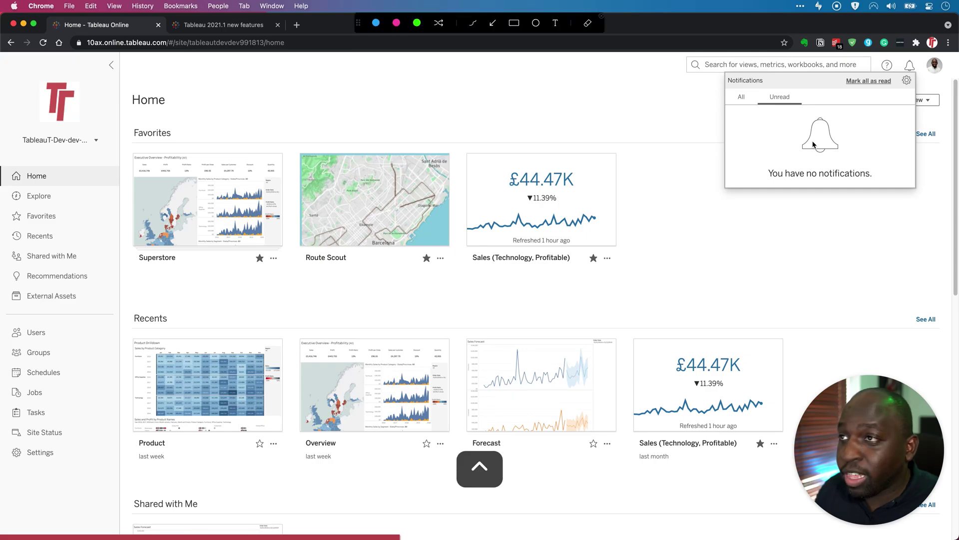
- Point out the settings gear with an annotation arrow, then open the notification preferences page
click(493, 24)
mouse_move(733, 160)
mouse_down()
mouse_move(906, 78)
mouse_move(902, 87)
mouse_up()
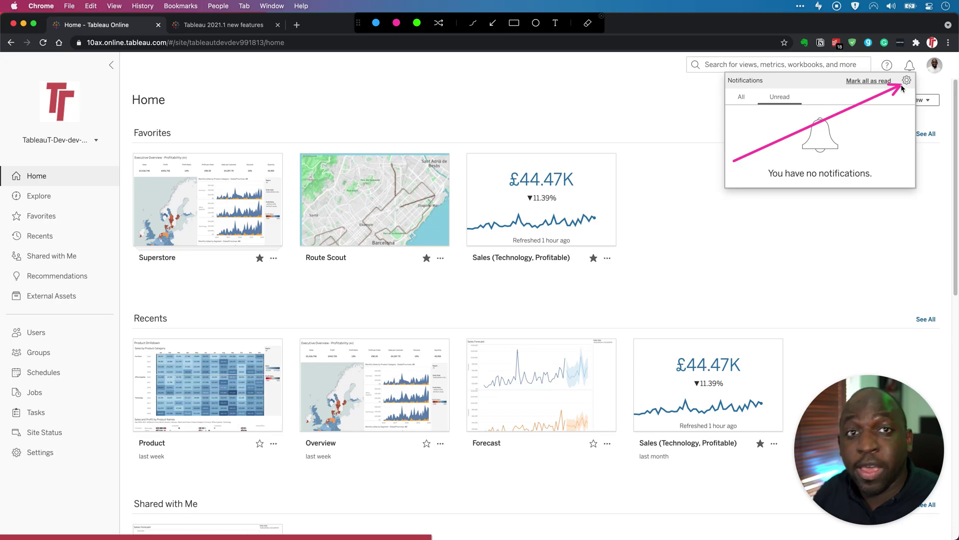
key(Escape)
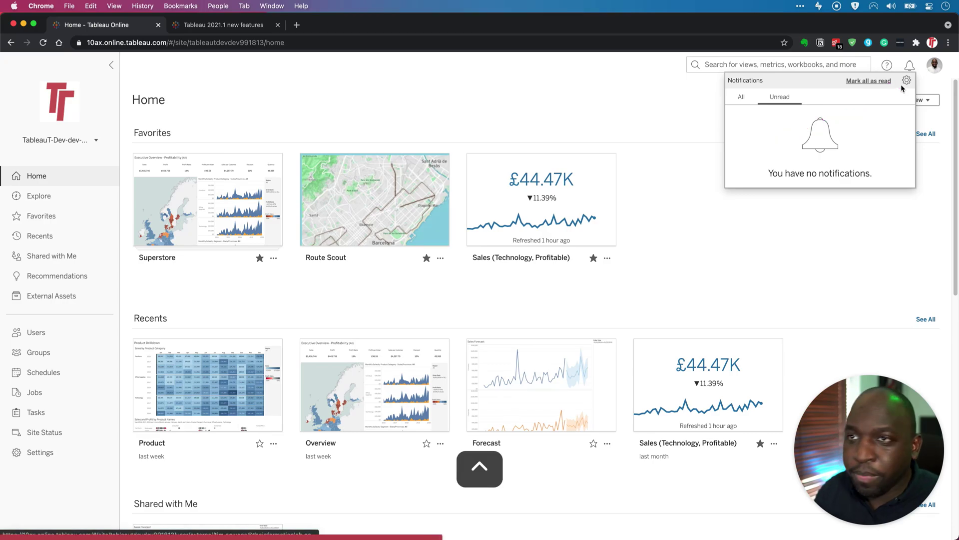
click(905, 83)
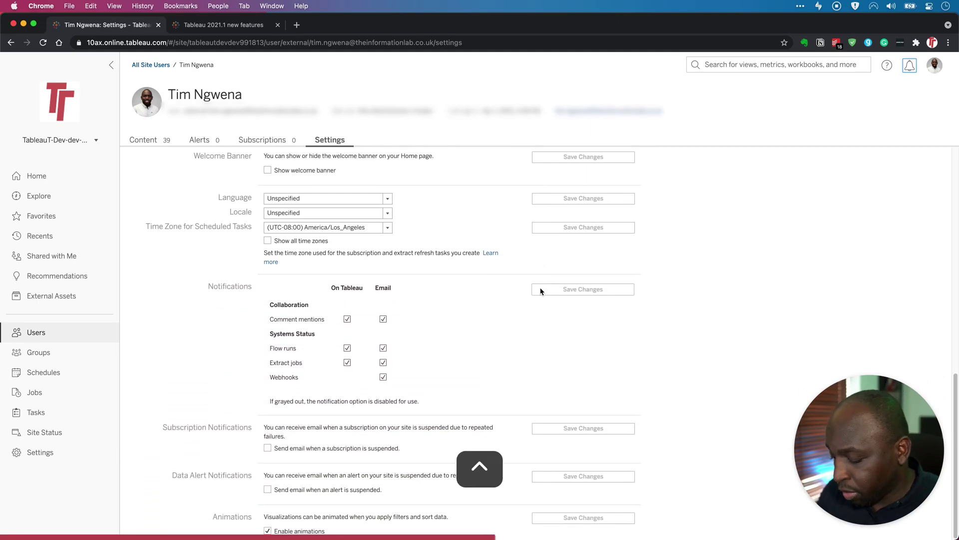
- Outline the Notifications section with an on-screen rectangle annotation, then clear it
key(super+shift+a)
click(515, 23)
mouse_move(175, 274)
mouse_down()
mouse_move(451, 397)
mouse_move(669, 411)
mouse_up()
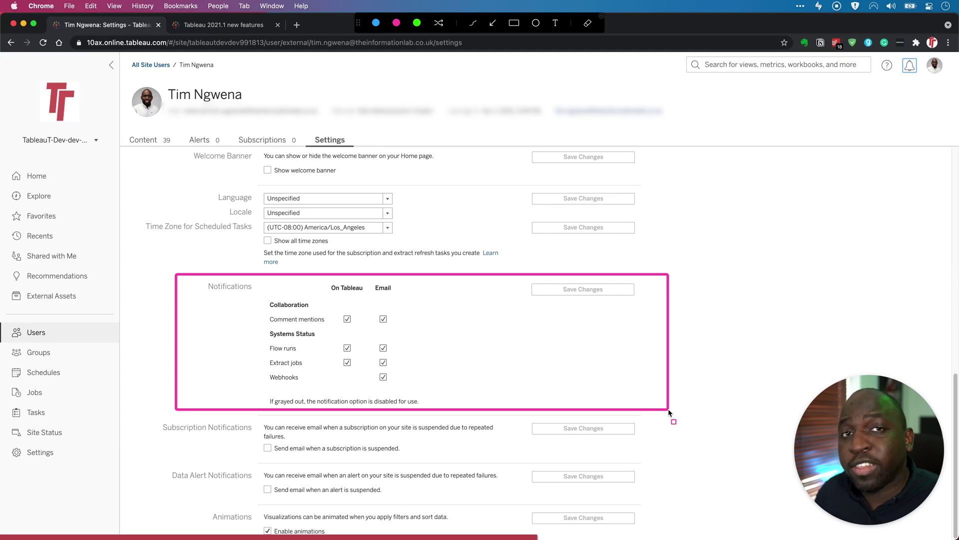
key(super+shift+a)
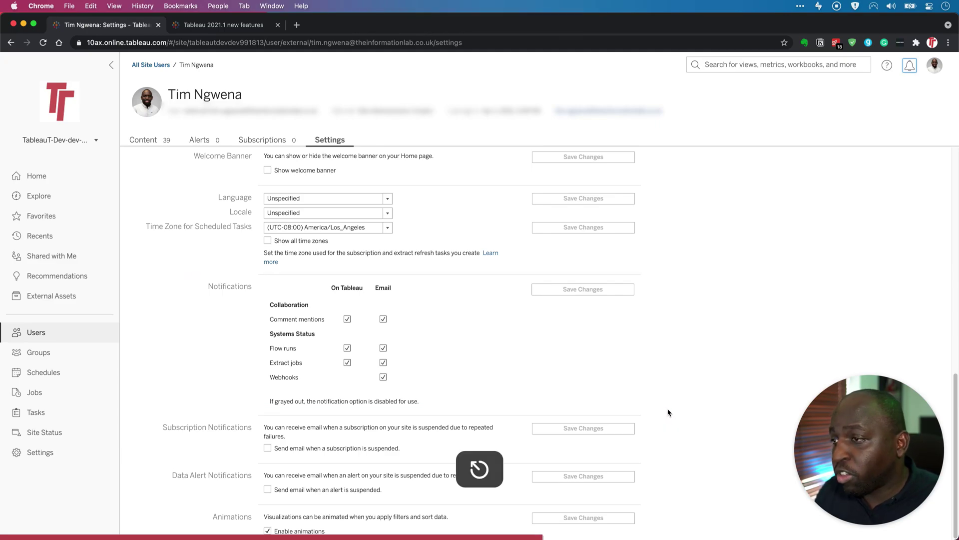
- Turn off the On Tableau alerts for Flow runs and Comment mentions
click(347, 319)
click(348, 349)
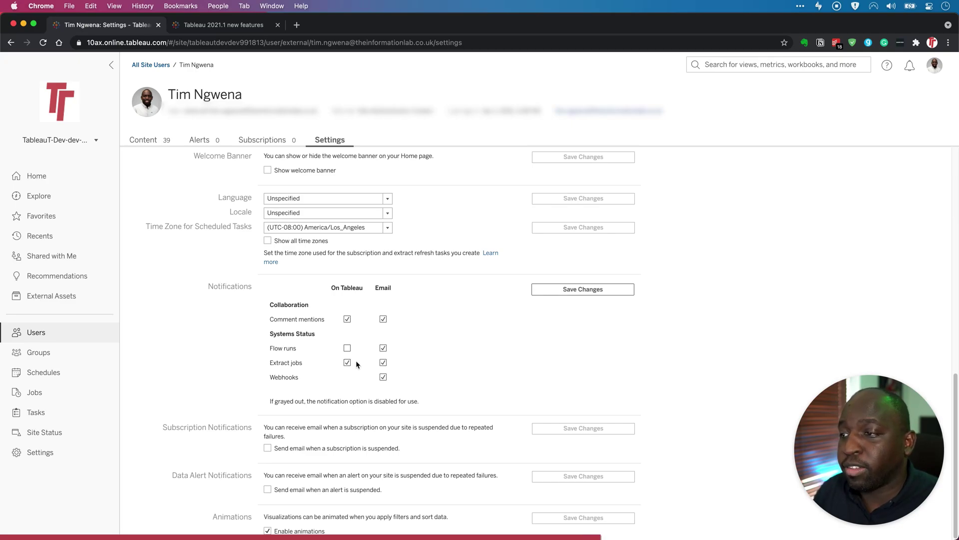
click(347, 319)
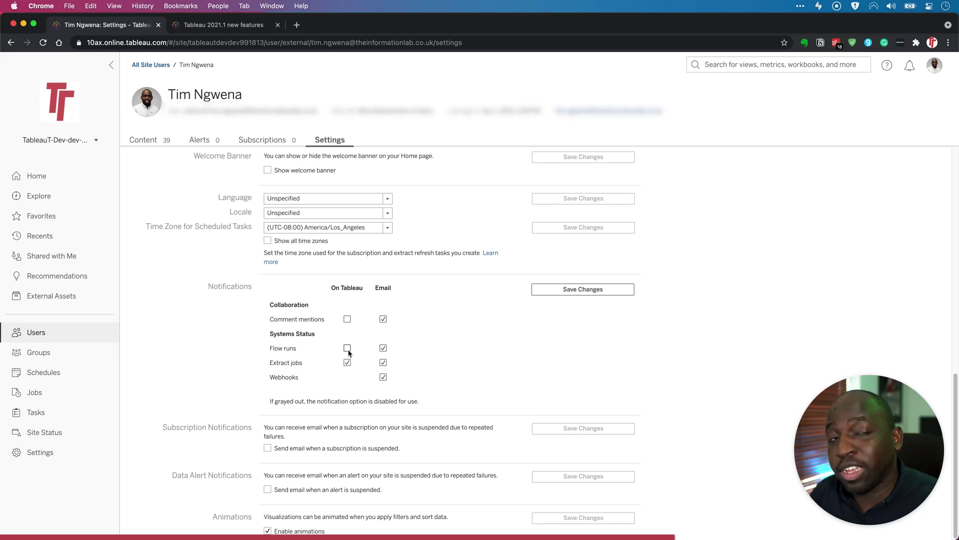
- Restore On Tableau alerts, untick Email for Comment mentions and Webhooks, and save changes
click(347, 319)
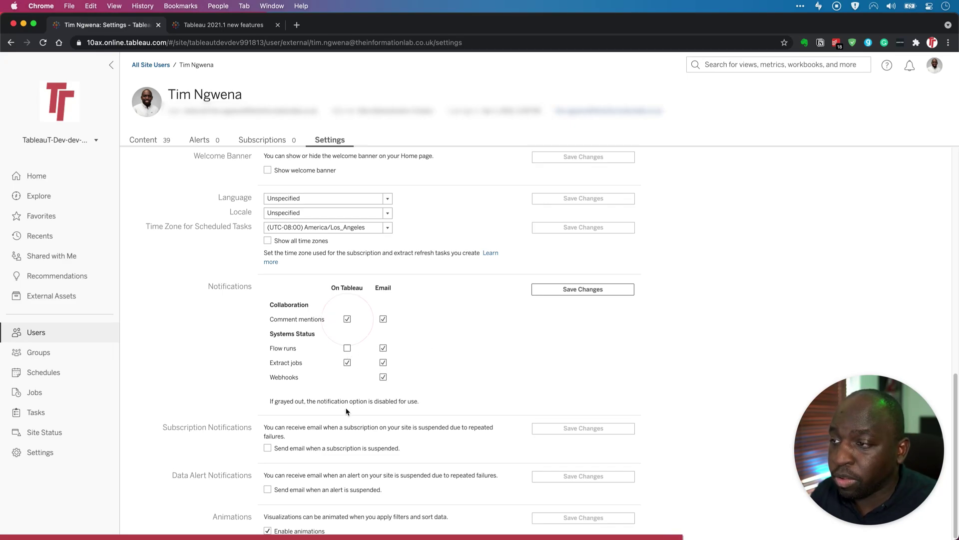
click(347, 348)
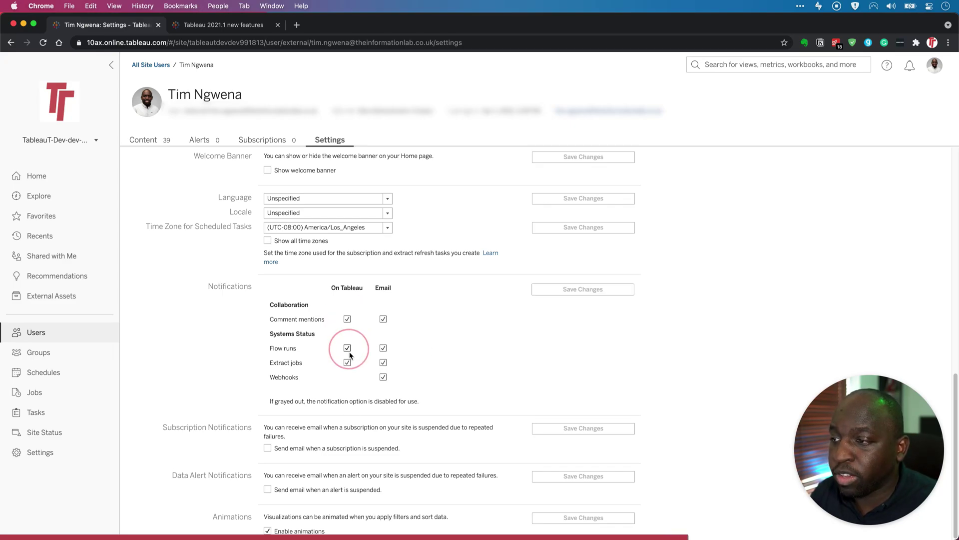
click(383, 319)
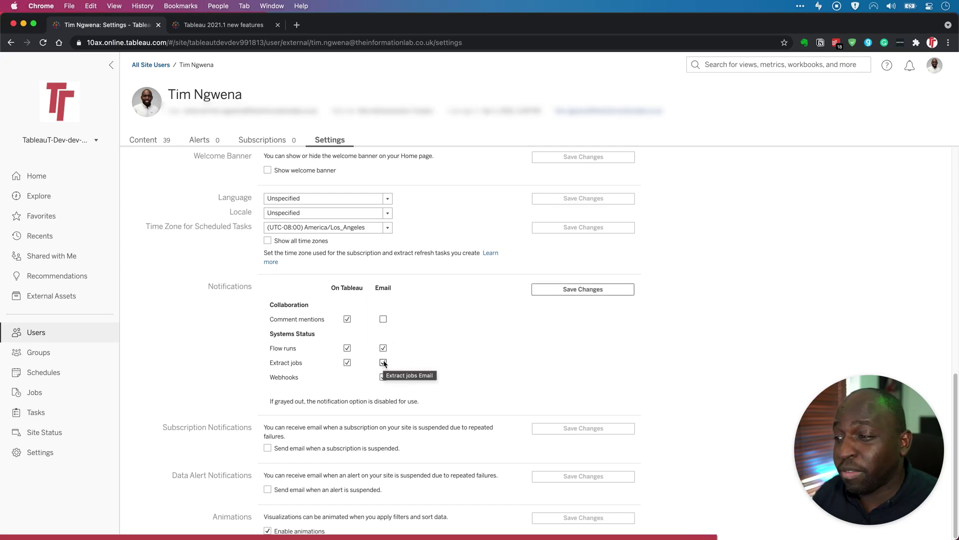
click(384, 362)
click(384, 378)
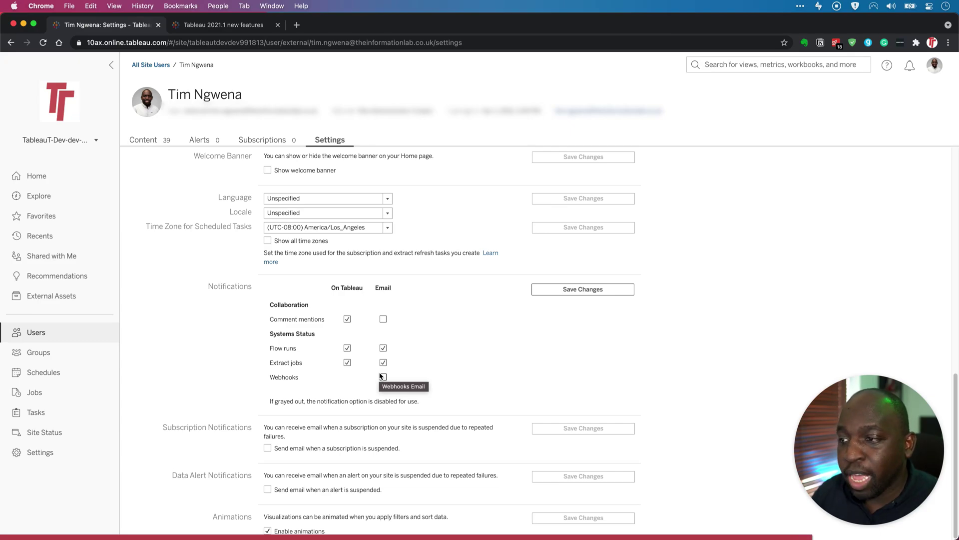
click(559, 290)
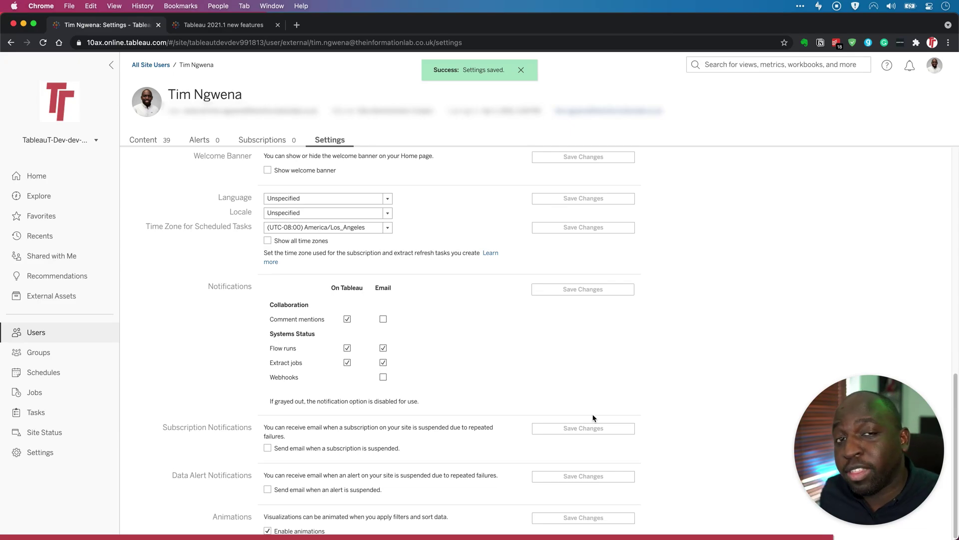
key(ctrl+alt+a)
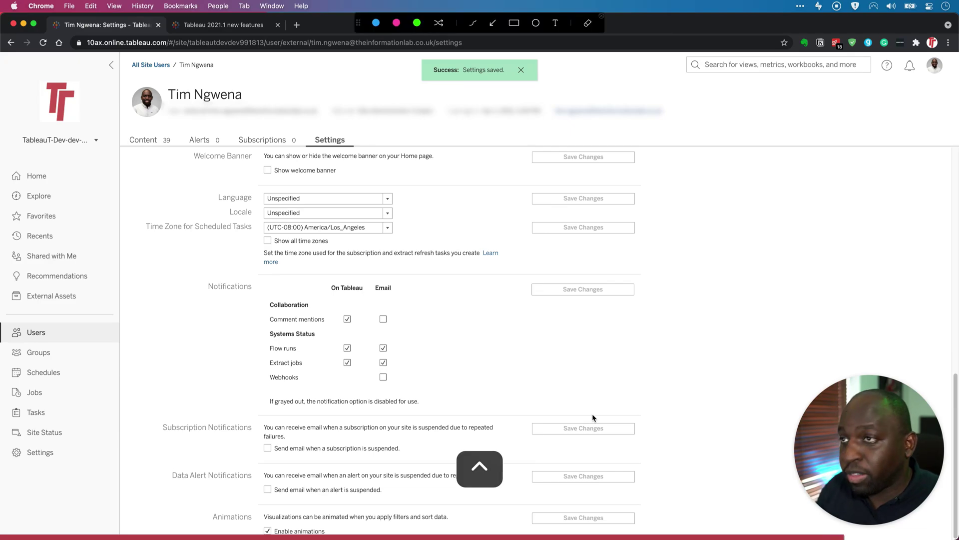
mouse_move(534, 322)
mouse_down()
mouse_move(477, 73)
mouse_move(413, 64)
mouse_move(458, 70)
mouse_up()
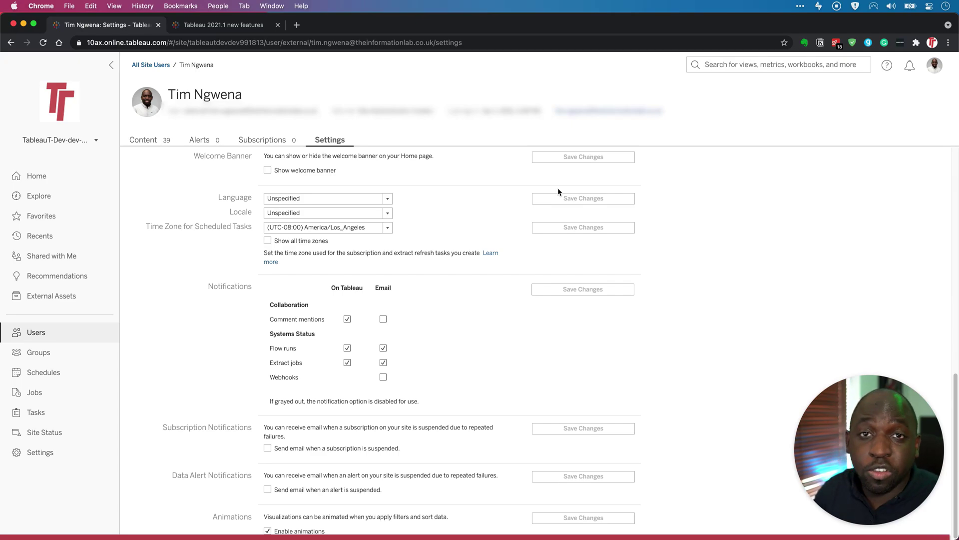
- Load tableautim.com in a new browser tab
click(297, 25)
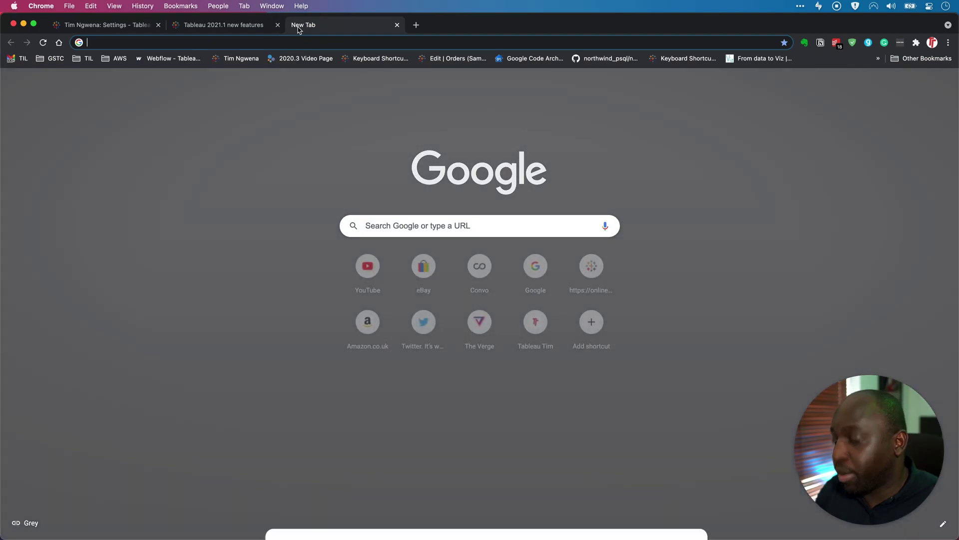
text(tableautim.com)
key(Right)
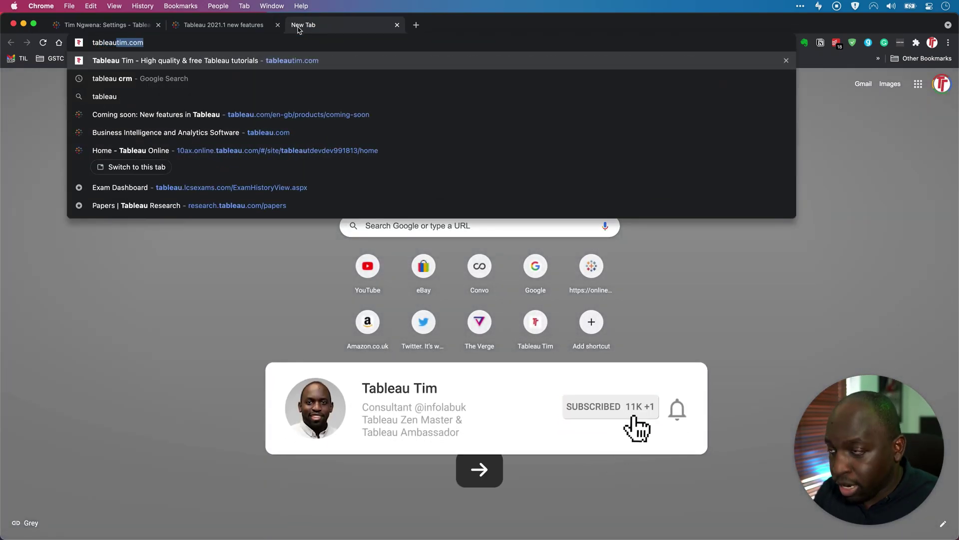
key(Return)
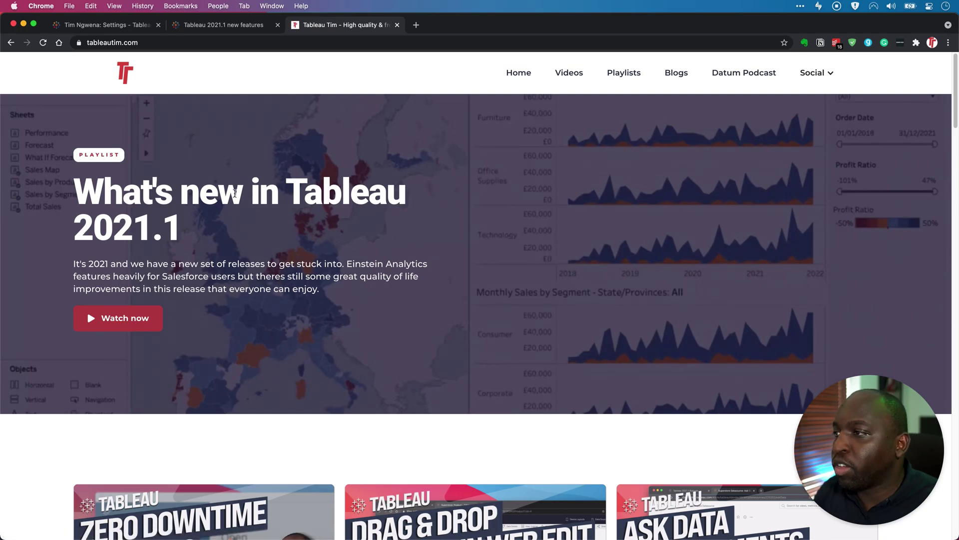
- In the What's new in Tableau 2021.1 playlist, go through Drag and drop headers to Ask data improvements
click(120, 323)
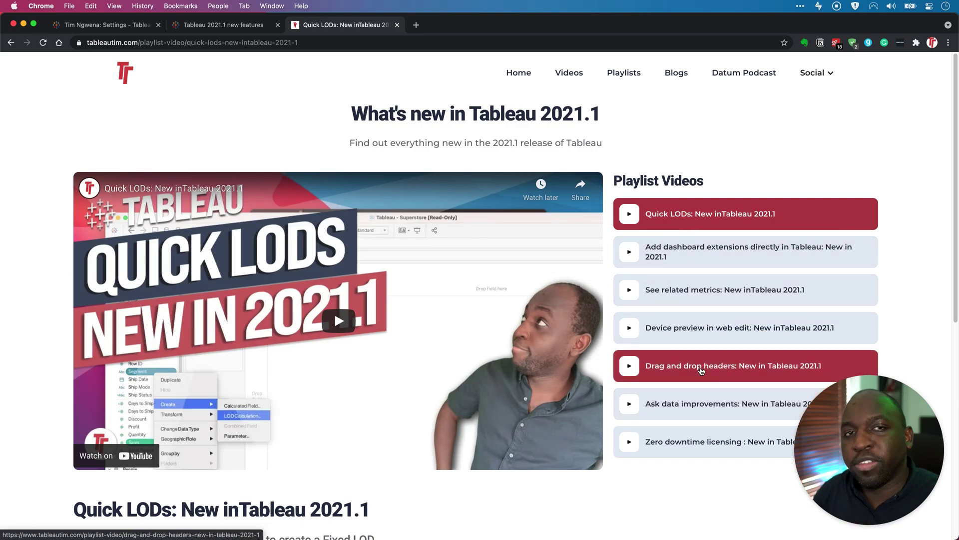
click(704, 362)
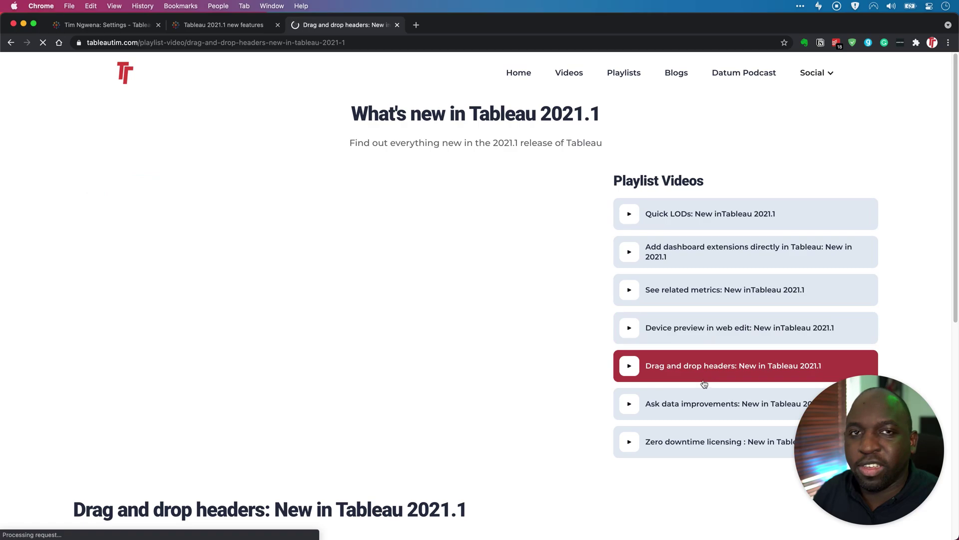
scroll(556, 423, down, 3)
scroll(556, 424, up, 3)
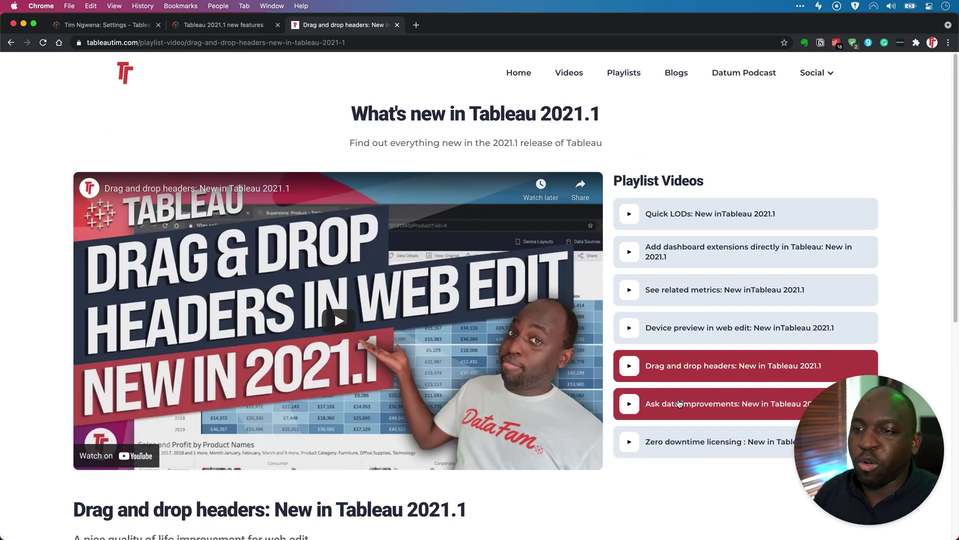
click(625, 404)
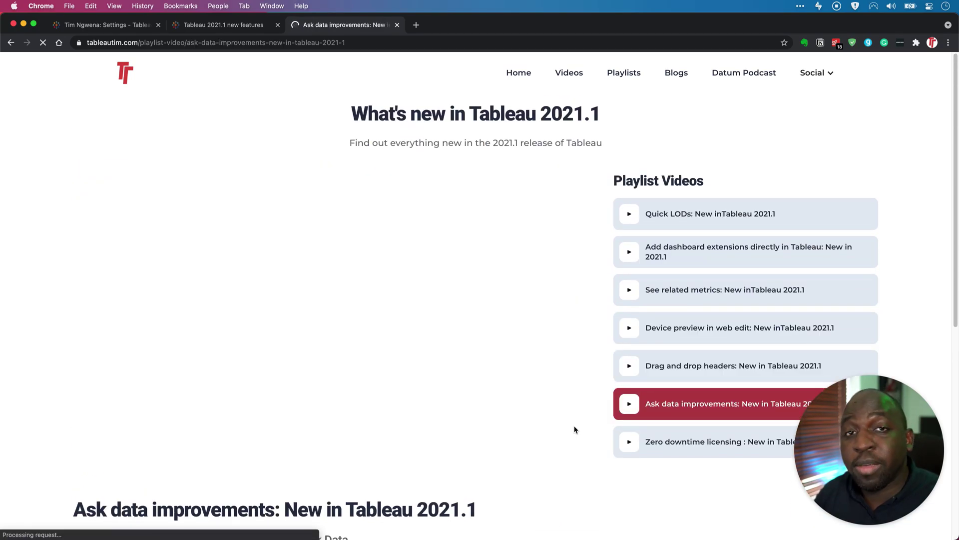